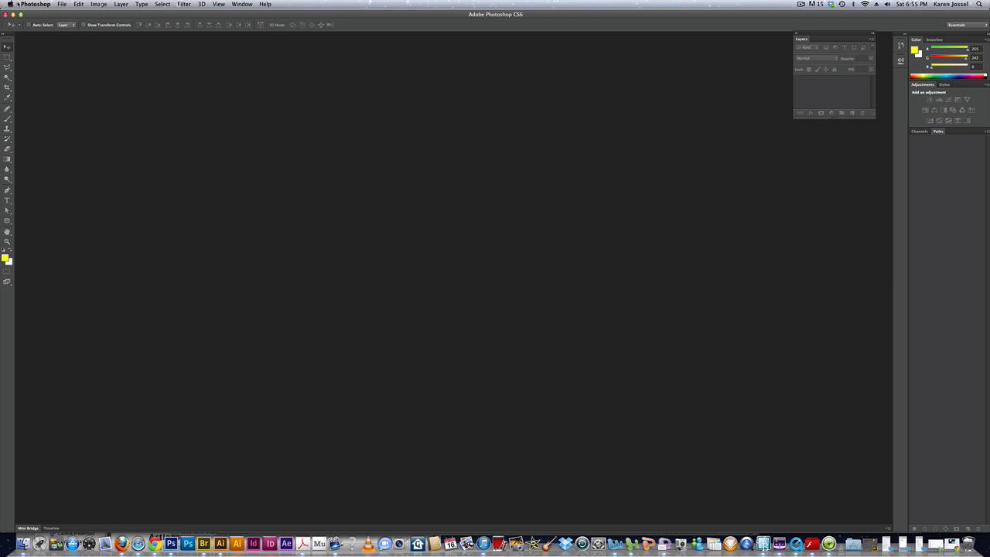
Step: Create a new document named 'rgb', 640 × 480 pixels, with a transparent background
left_click(62, 5)
left_click(69, 13)
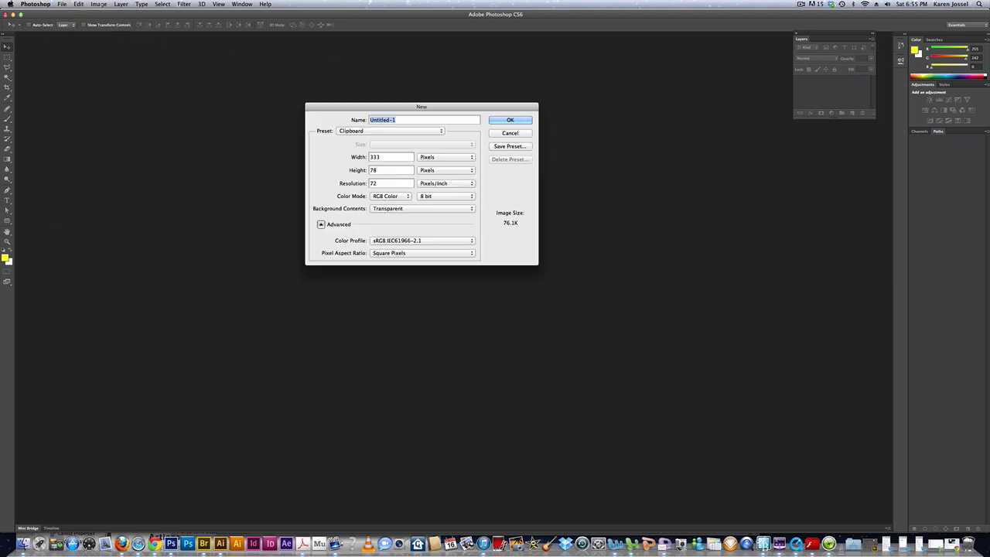
type("rgb")
left_click(387, 135)
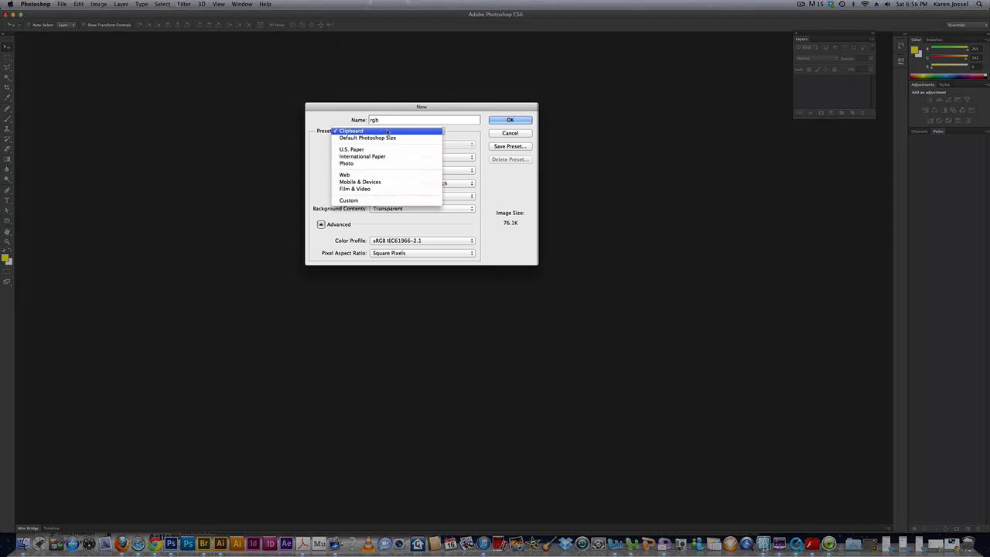
left_click(388, 131)
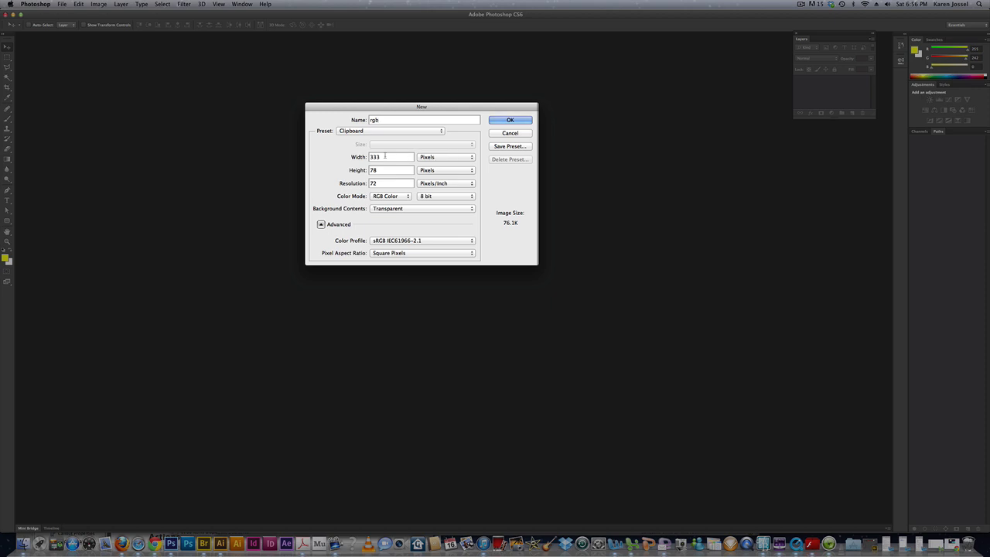
left_click_drag(384, 156, 337, 157)
type("640")
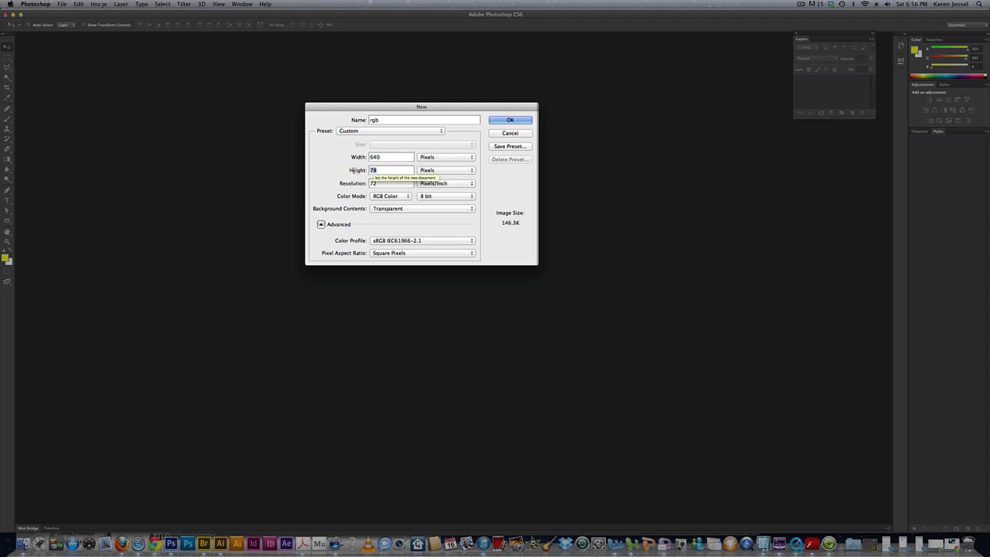
type("480")
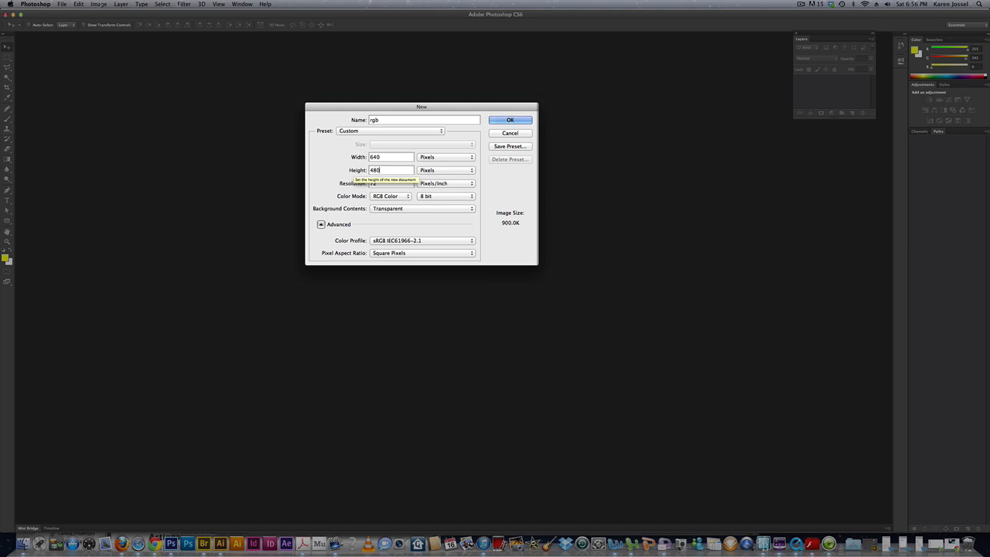
left_click(445, 209)
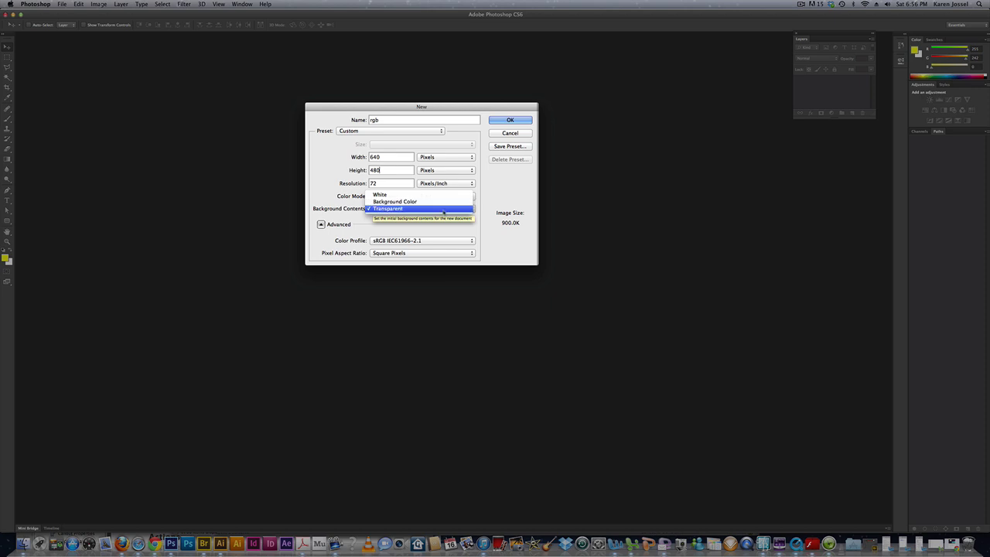
left_click(443, 211)
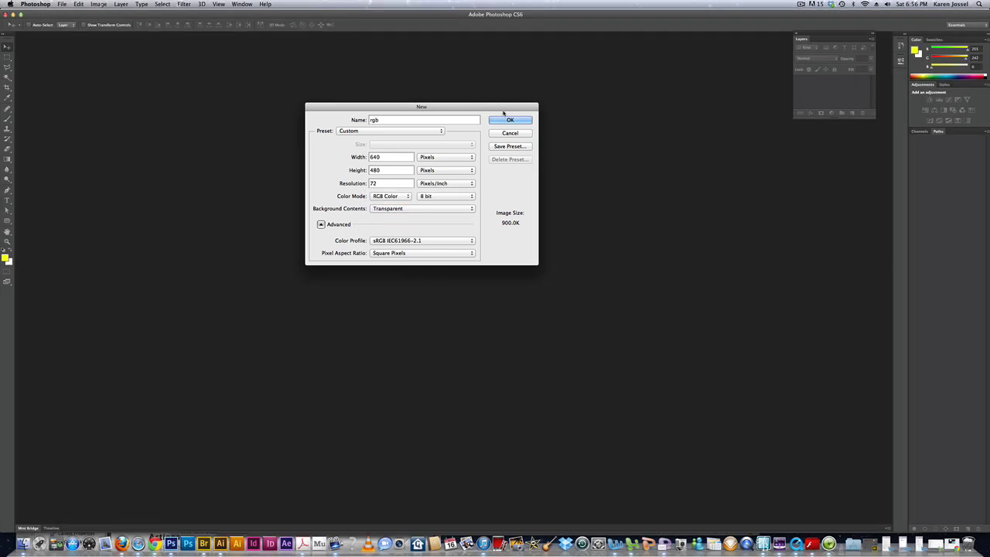
left_click(505, 120)
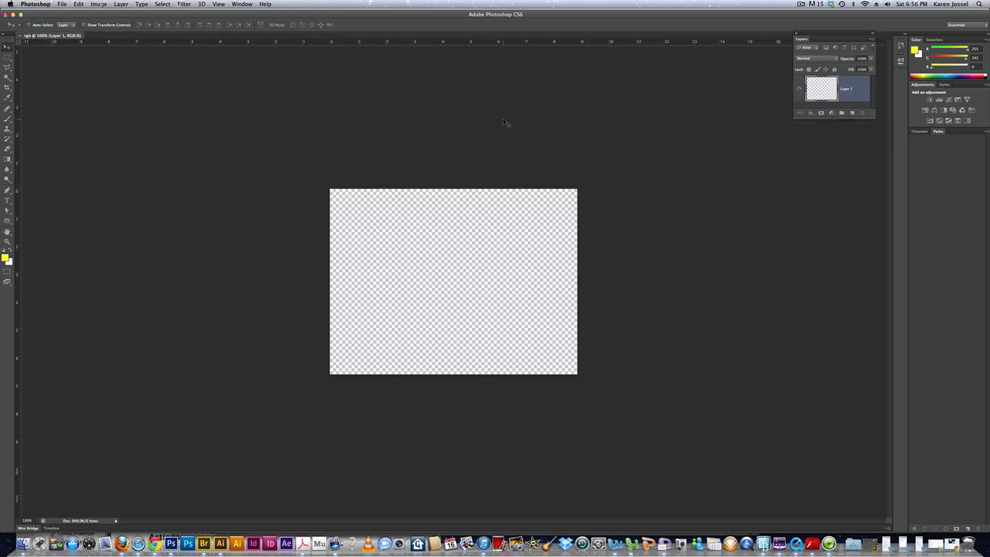
Step: Begin Save As and create a new folder named 'rgb' on the Desktop
left_click(61, 4)
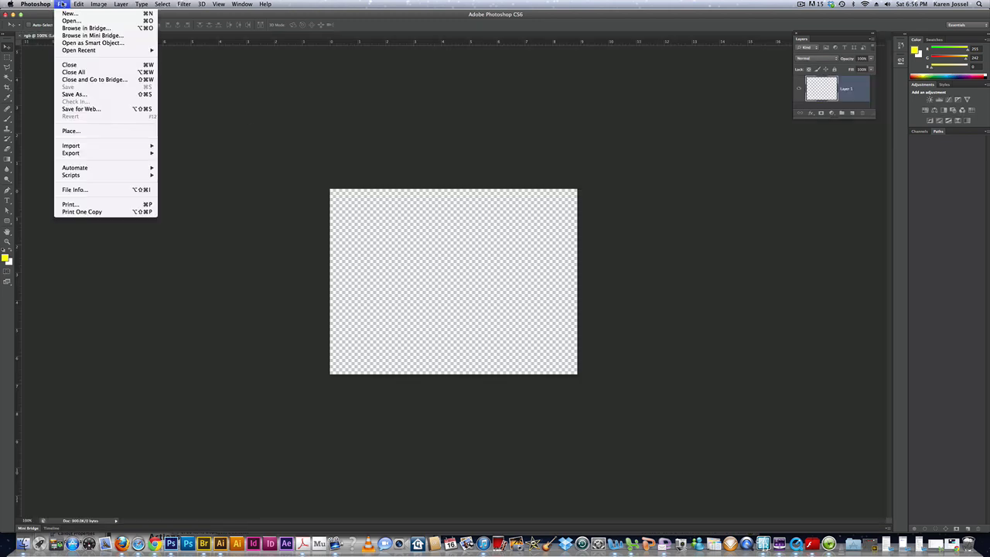
left_click(77, 95)
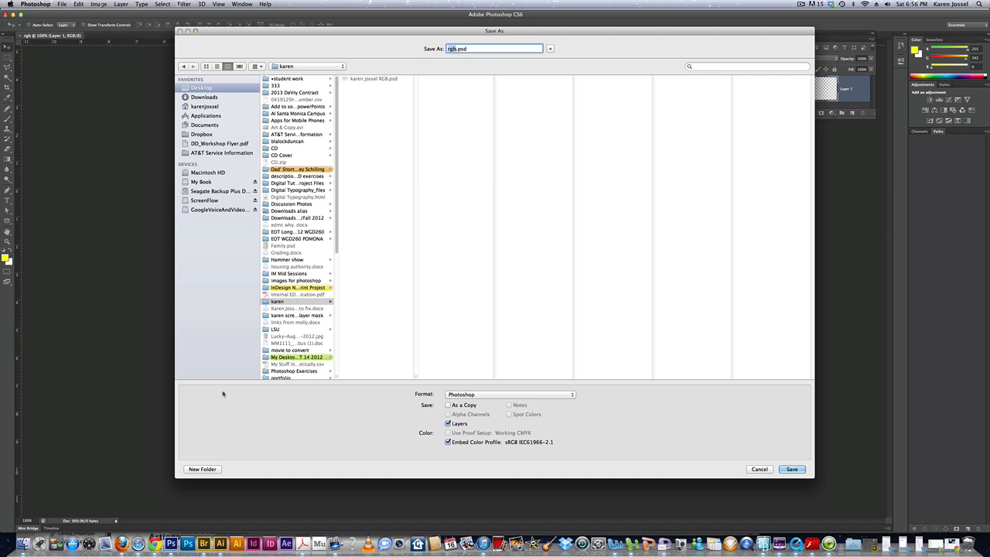
left_click(315, 68)
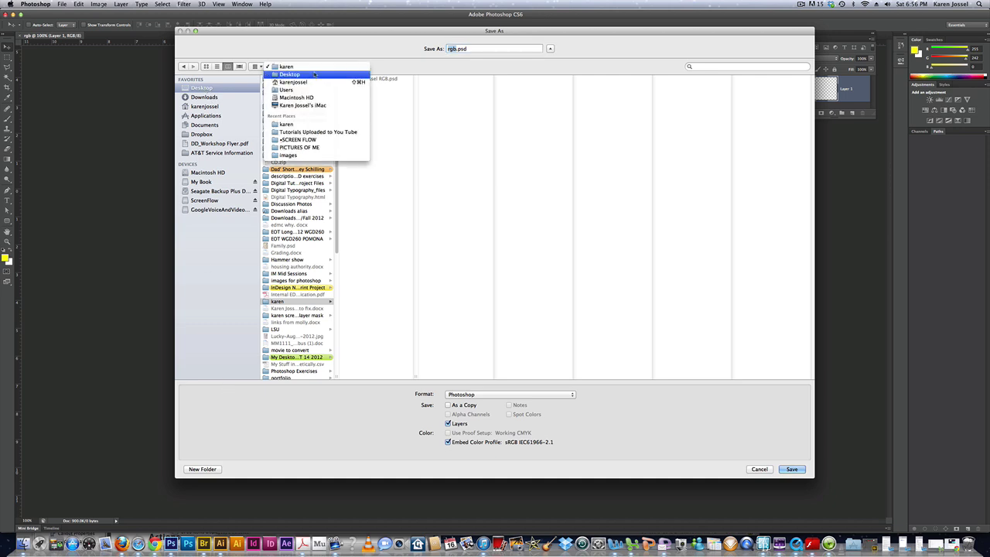
left_click(314, 75)
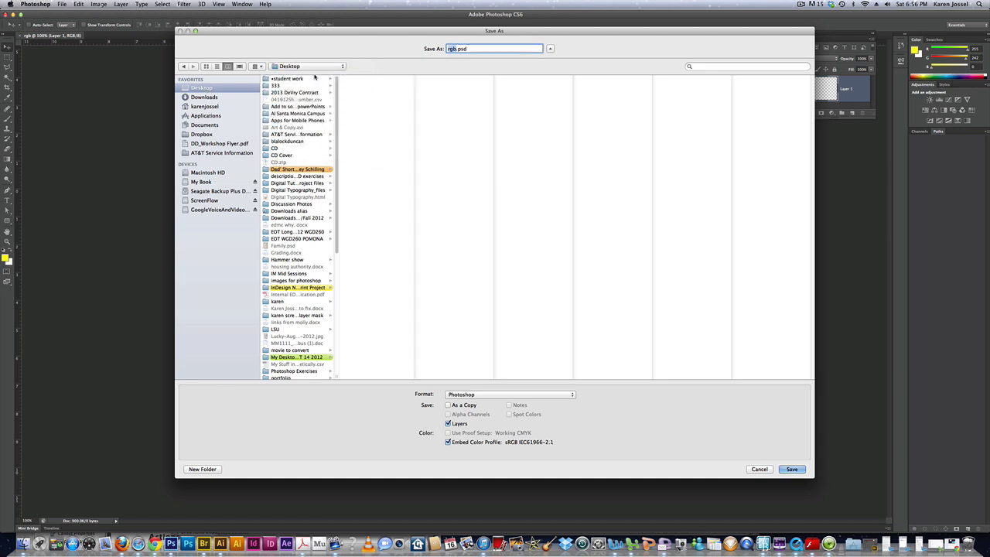
left_click(202, 469)
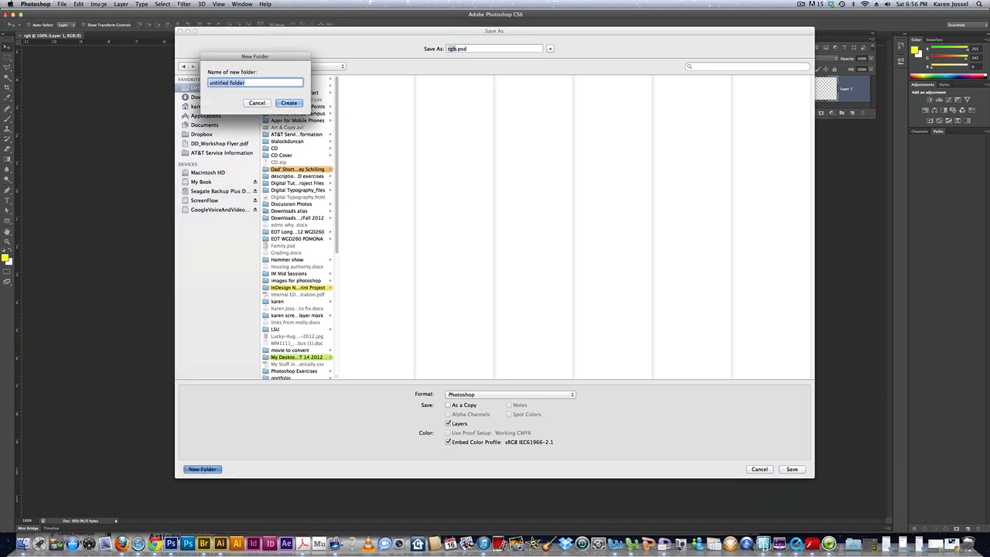
type("rgb")
key("Return")
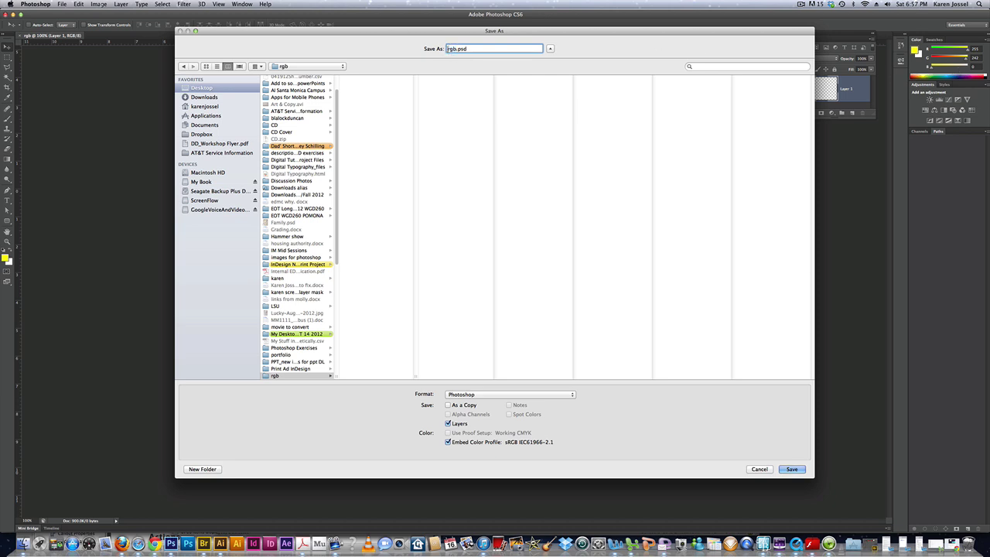
Step: Name the file with the author's name plus 'part 1' and save it as a Photoshop file
type("karen jossel")
type("part 1")
key("Return")
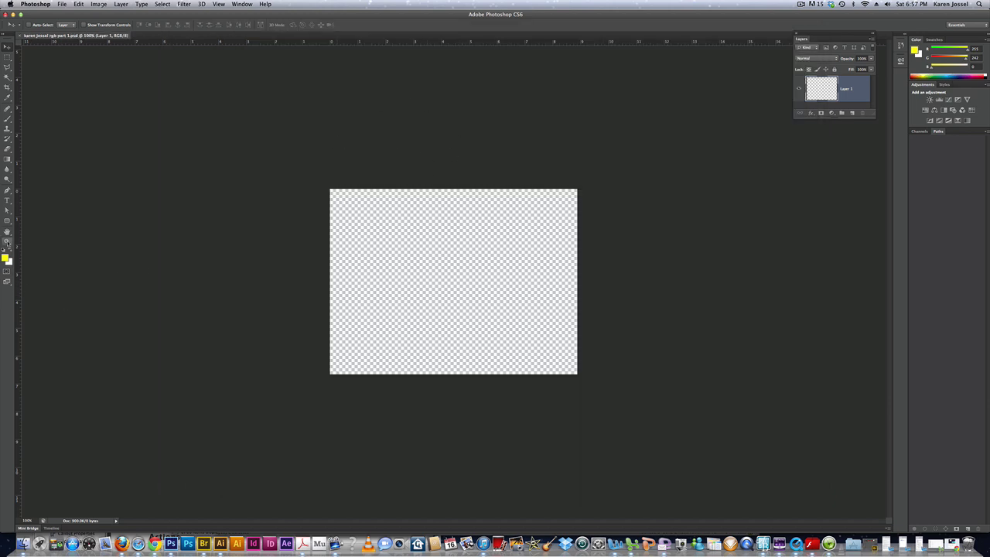
Step: Zoom in so the canvas fills the window and bring up the marquee shape choices
left_click(7, 76)
left_click(7, 242)
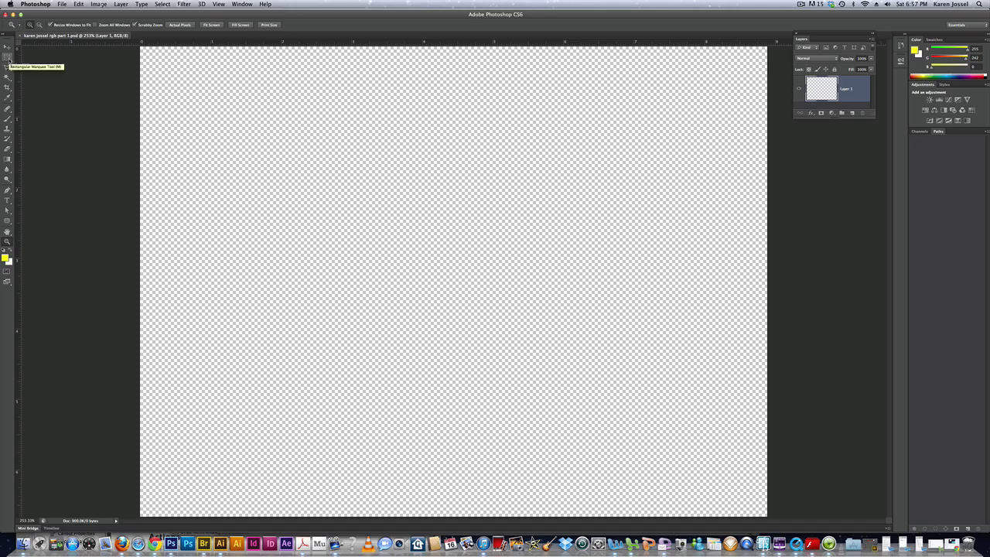
left_click(10, 60)
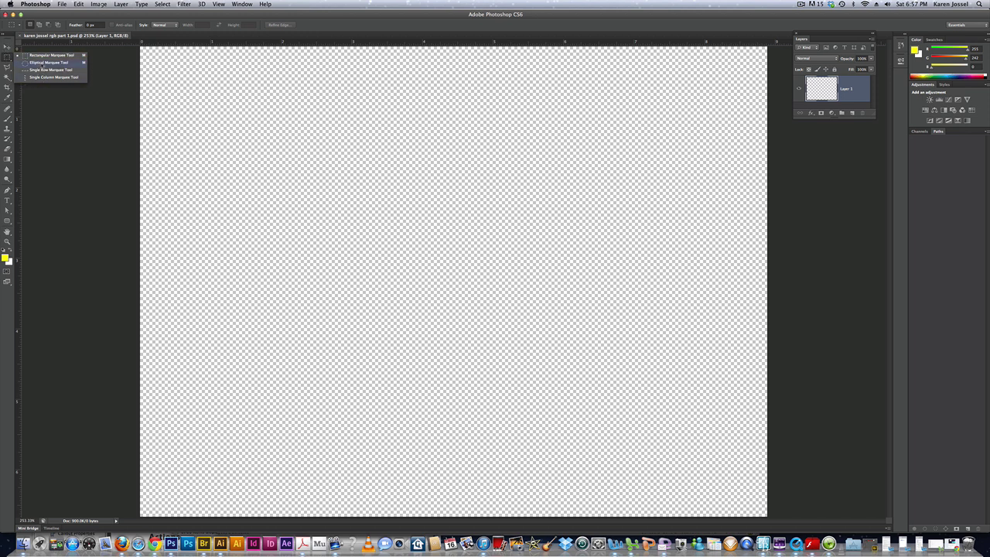
Step: Draw a circular elliptical selection near the canvas top-left and lengthen the Layers panel
left_click(41, 63)
left_click_drag(170, 77, 270, 175)
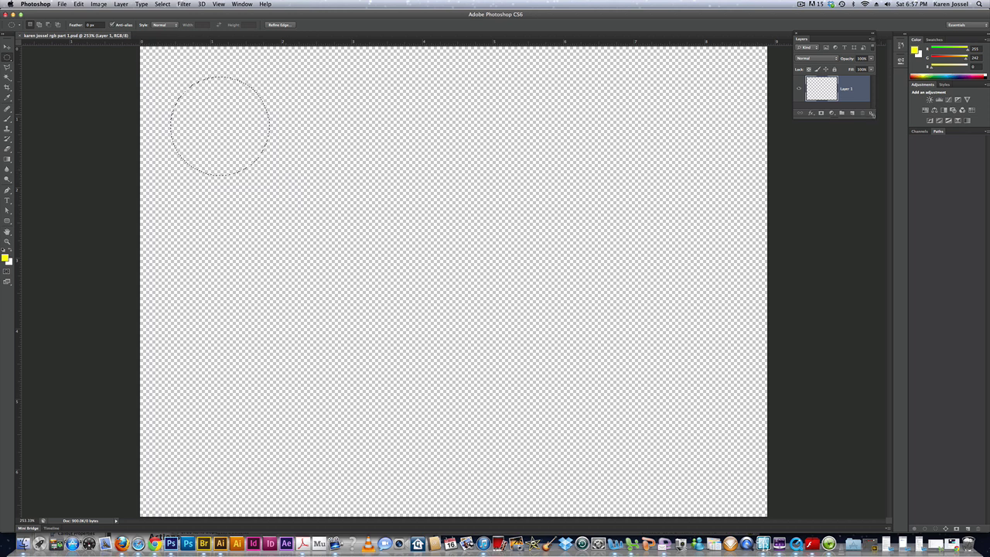
left_click_drag(872, 114, 872, 230)
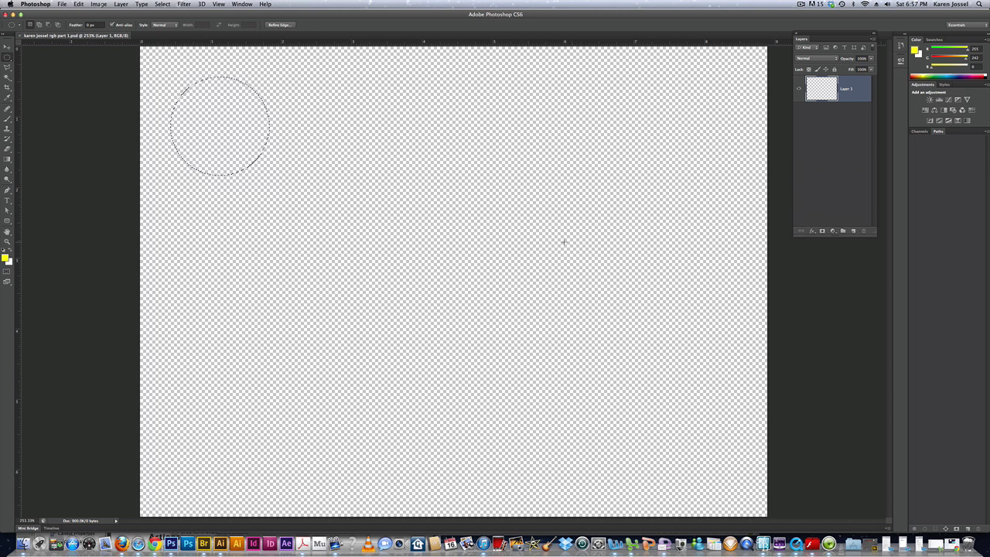
Step: Change the foreground colour from yellow to pure red (ff0000) in the Color Picker
left_click(6, 258)
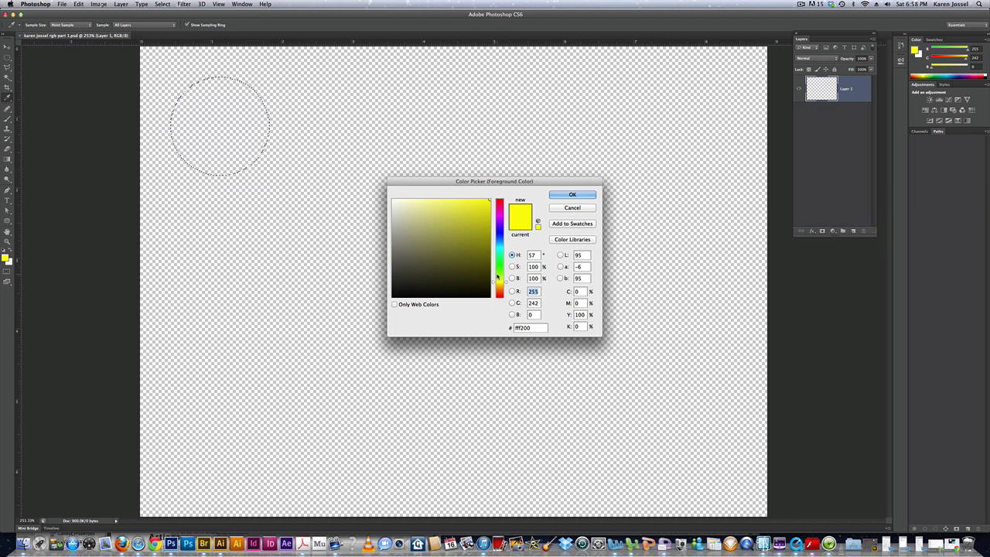
left_click_drag(497, 276, 502, 200)
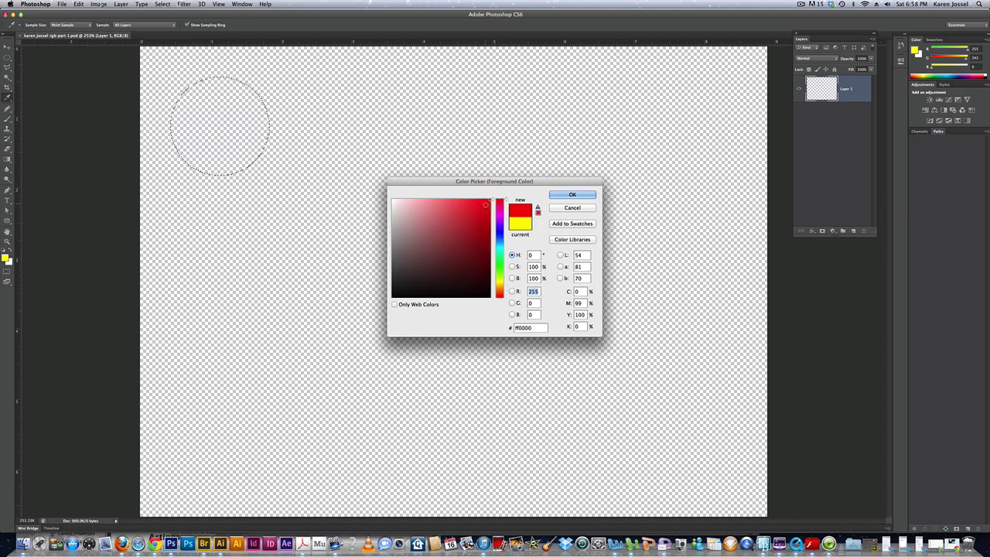
left_click(583, 196)
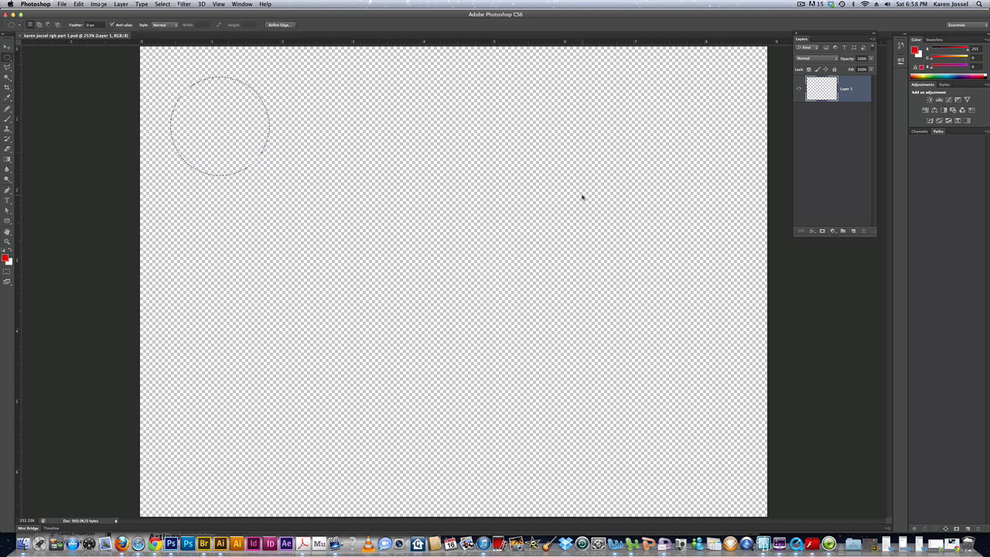
left_click(78, 4)
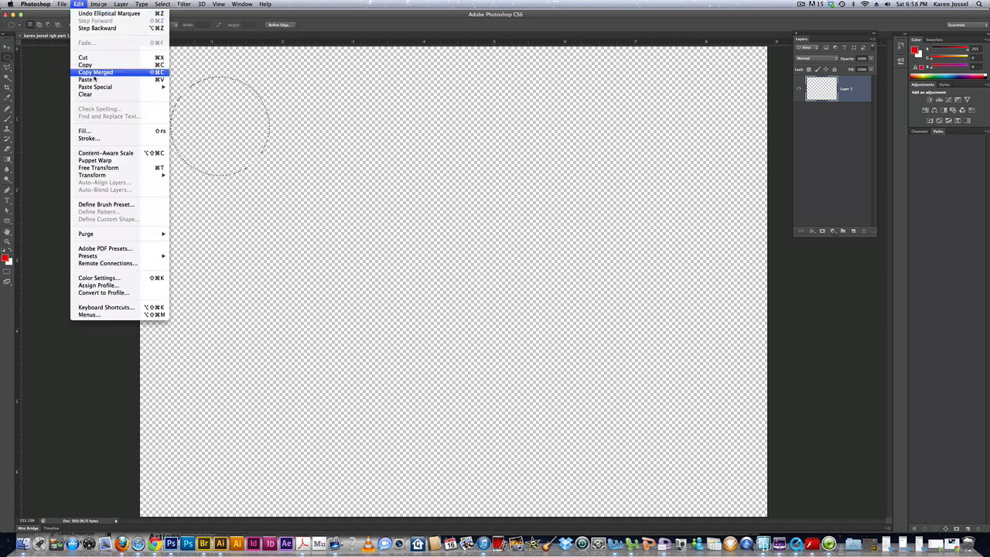
Step: Fill the circular selection with the red foreground colour using Edit > Fill
left_click(85, 130)
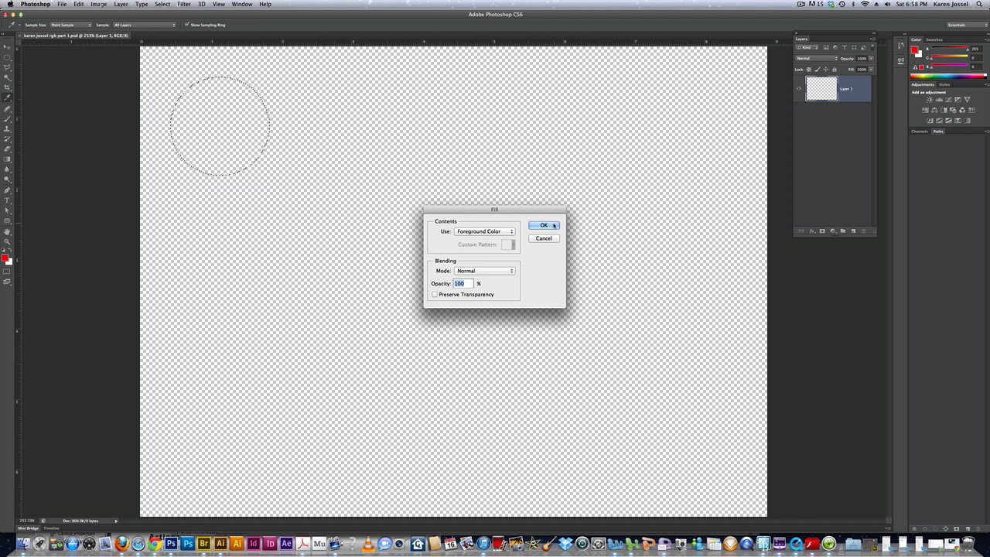
left_click(511, 232)
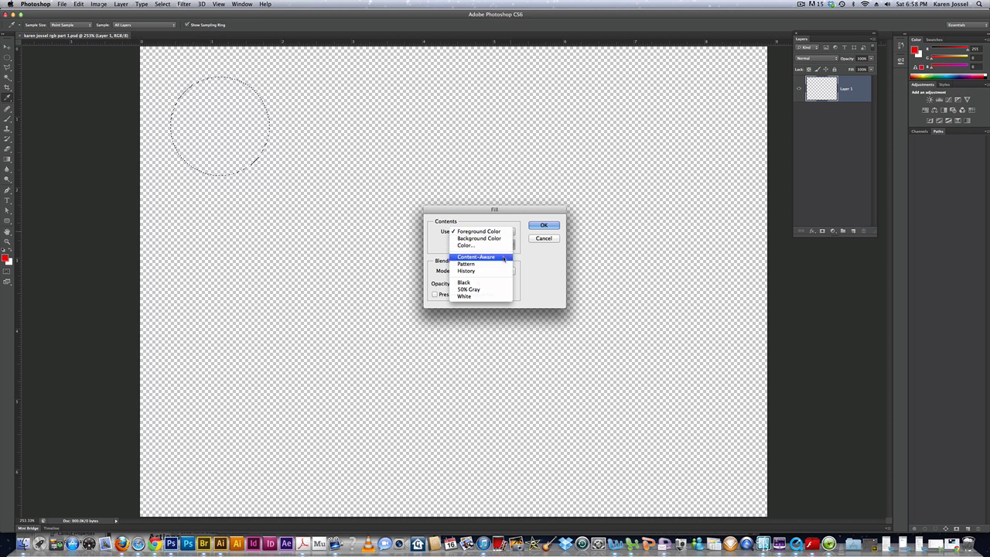
left_click(499, 231)
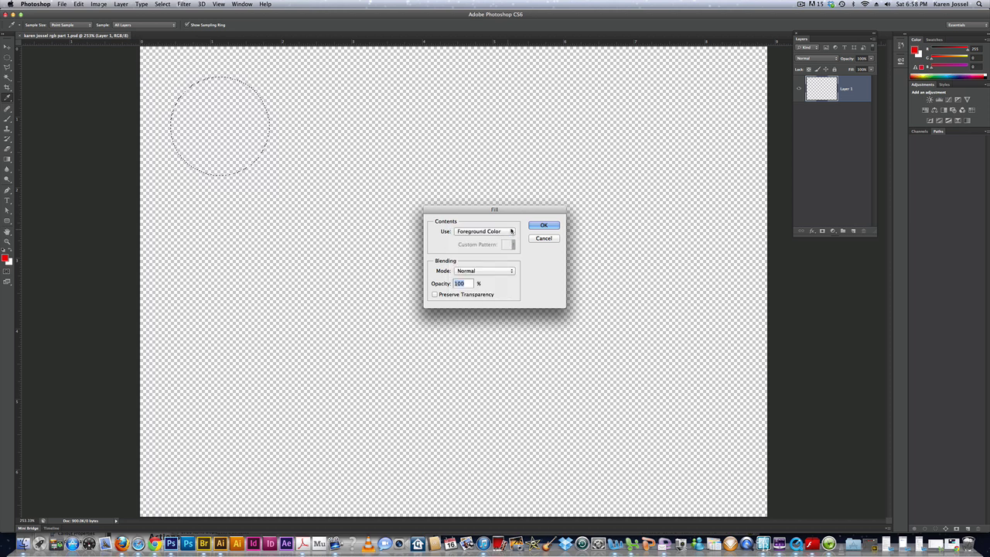
left_click(544, 225)
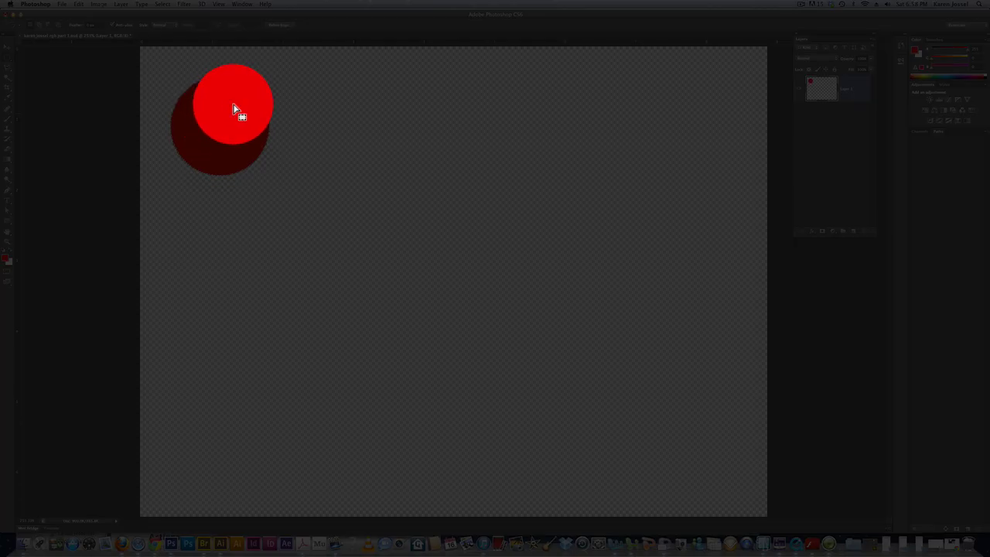
Step: Move the circle selection right of the red disc and fill it with teal-blue
left_click_drag(236, 111, 217, 120)
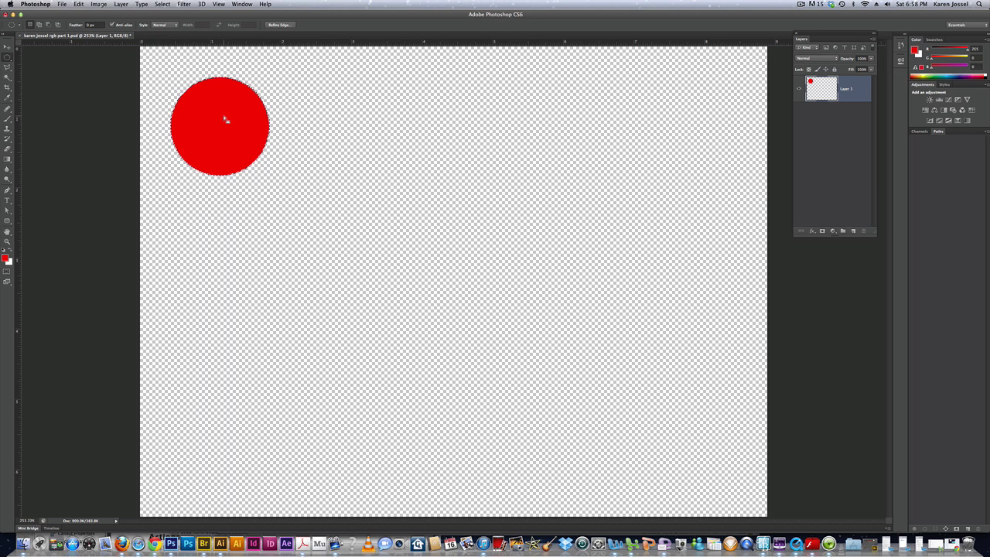
left_click_drag(239, 124, 384, 122)
left_click(960, 74)
left_click(78, 4)
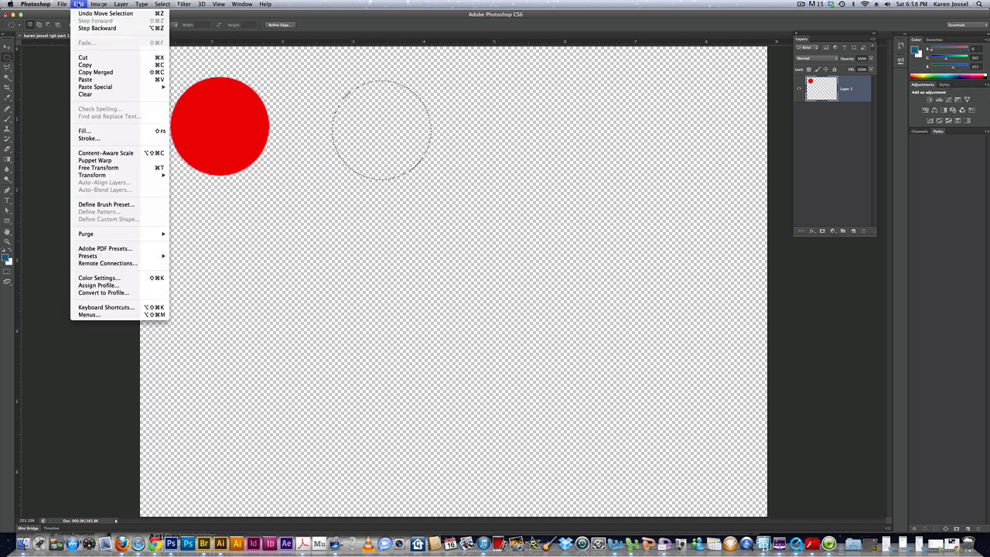
left_click(97, 130)
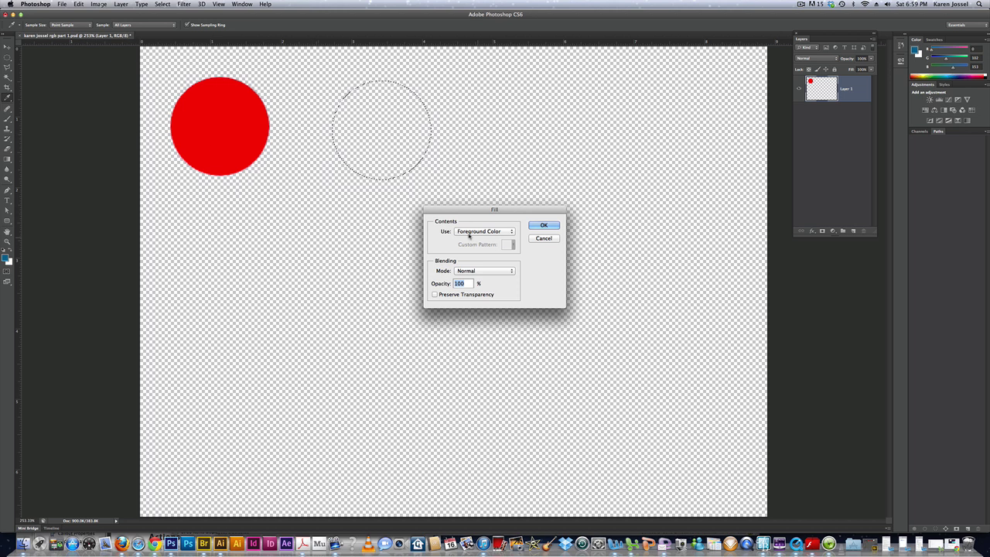
left_click(544, 225)
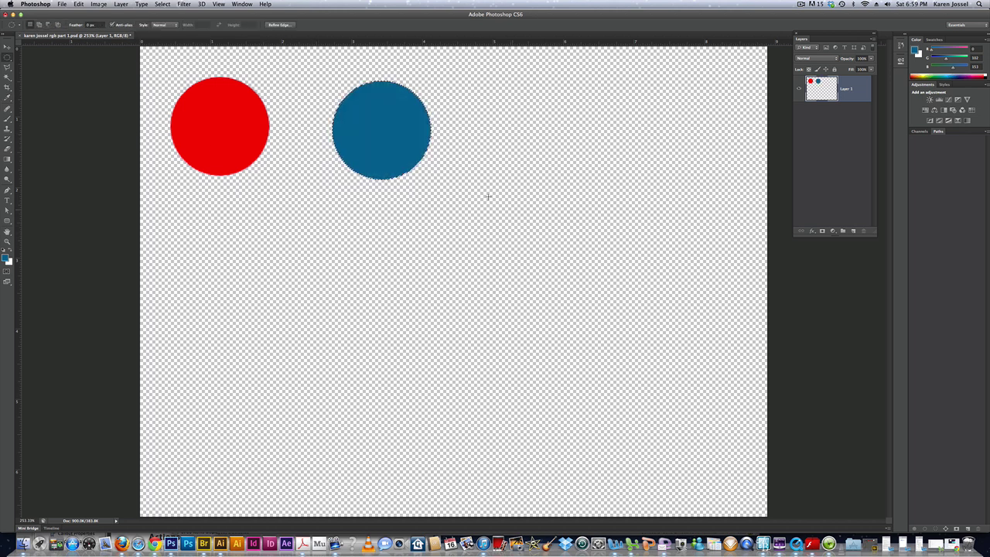
Step: Move the selection further right and fill it with bright green (#06fb1d) as a custom colour
left_click_drag(381, 116, 553, 114)
left_click(81, 5)
left_click(100, 131)
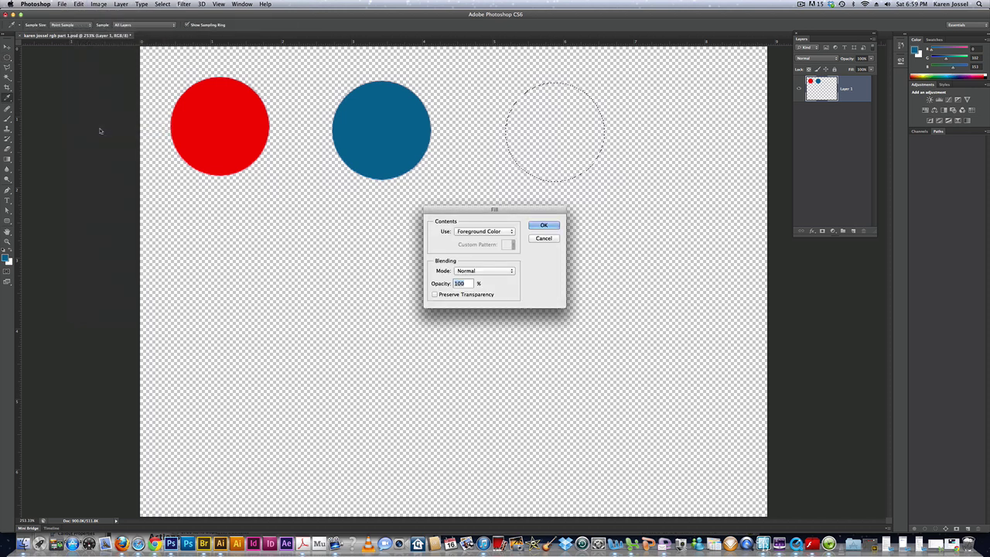
left_click(485, 232)
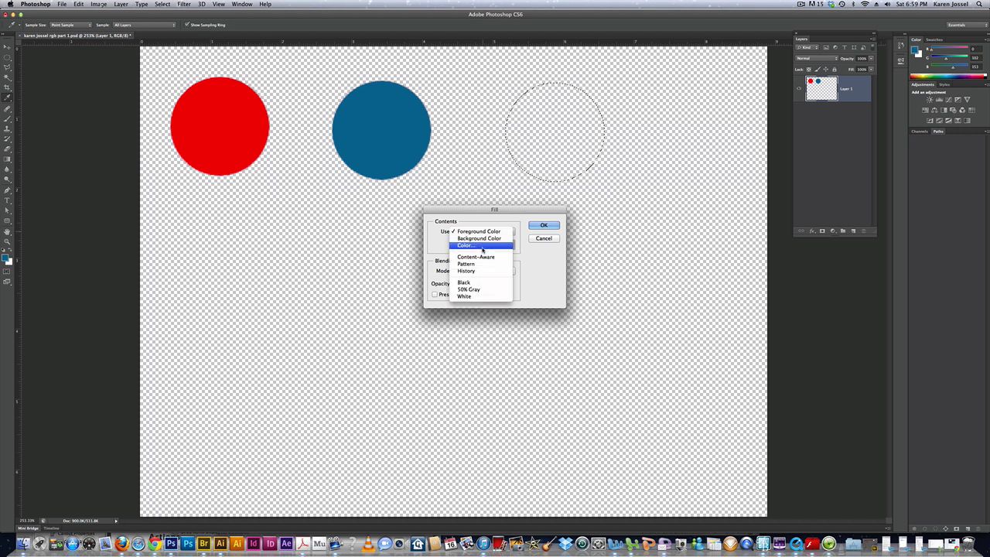
left_click(481, 246)
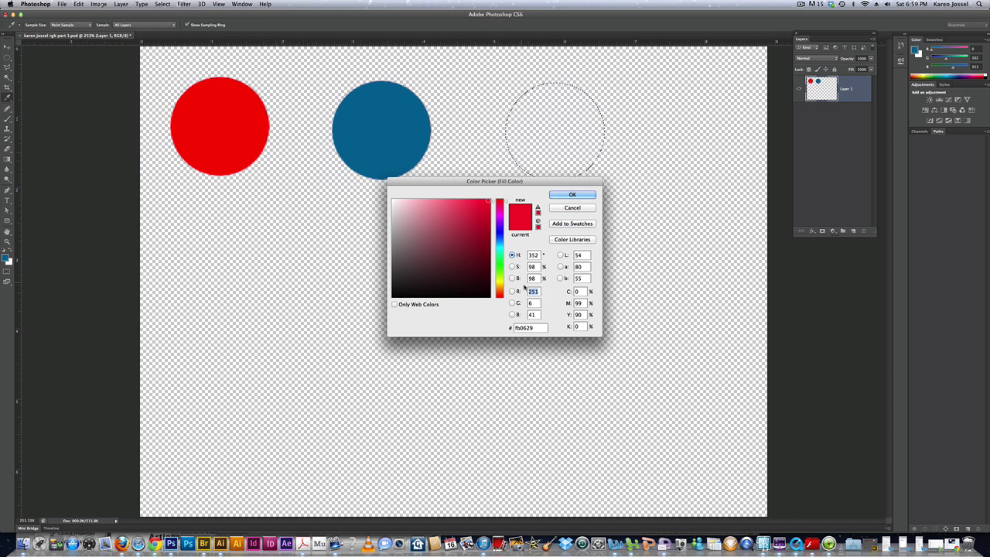
left_click(499, 263)
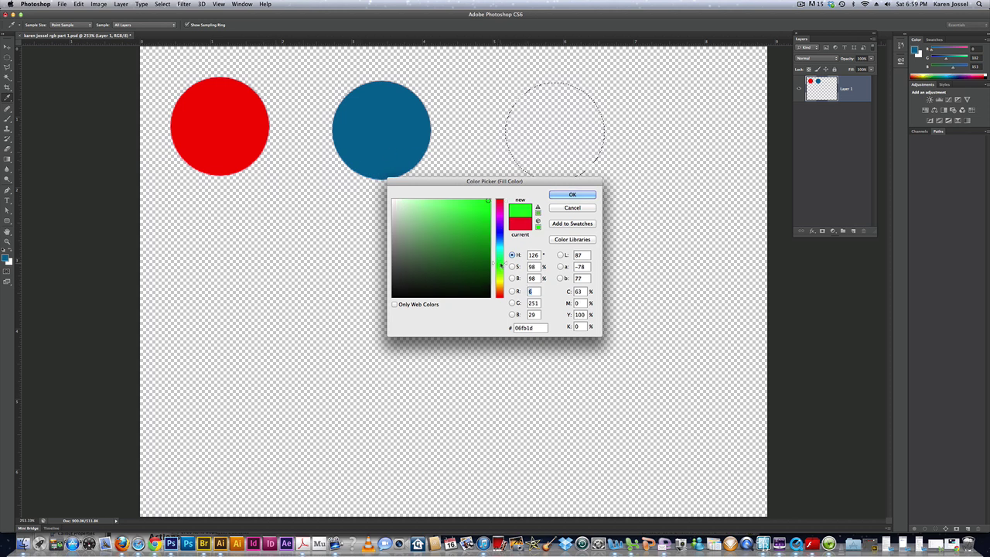
left_click(556, 196)
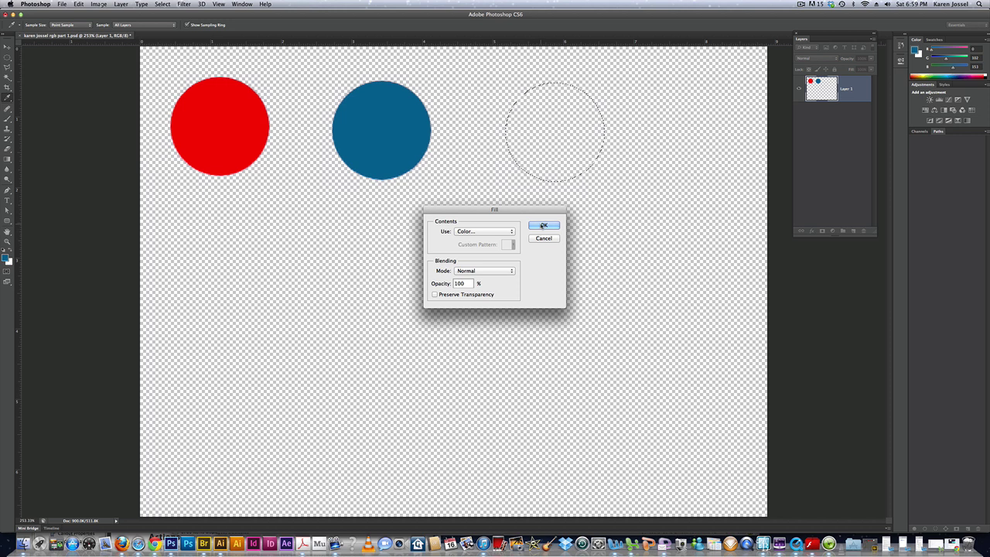
left_click(544, 225)
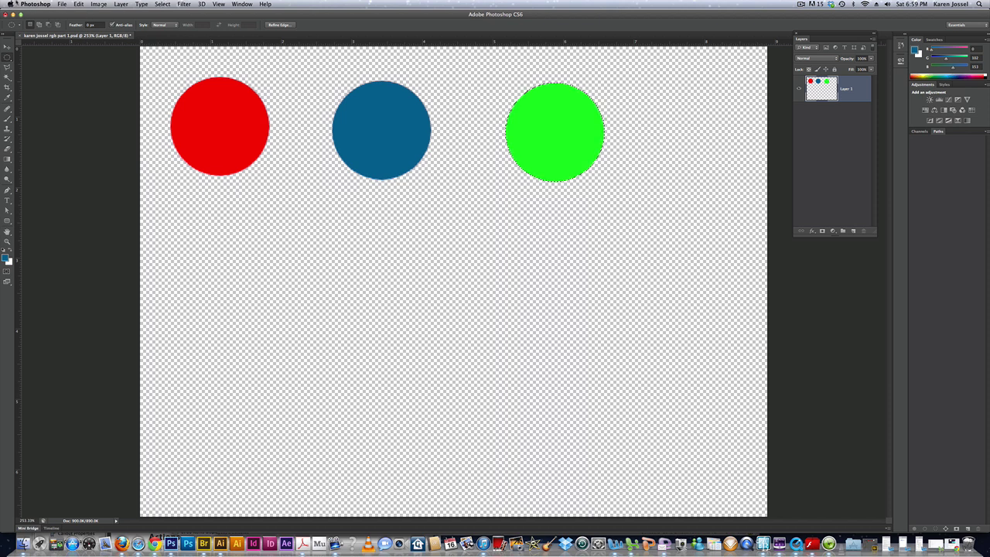
Step: Drop the selection around the green circle with Select > Deselect
left_click(160, 5)
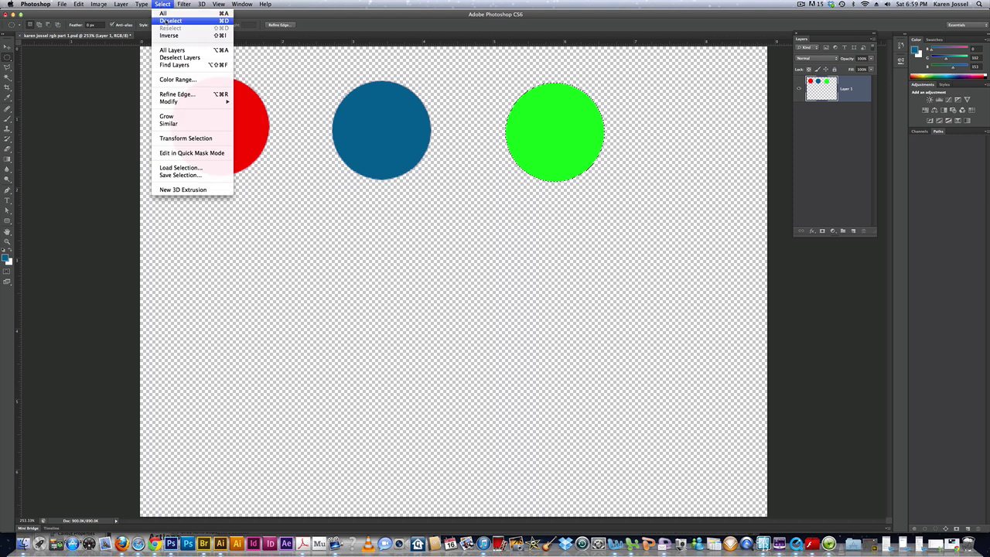
left_click(166, 21)
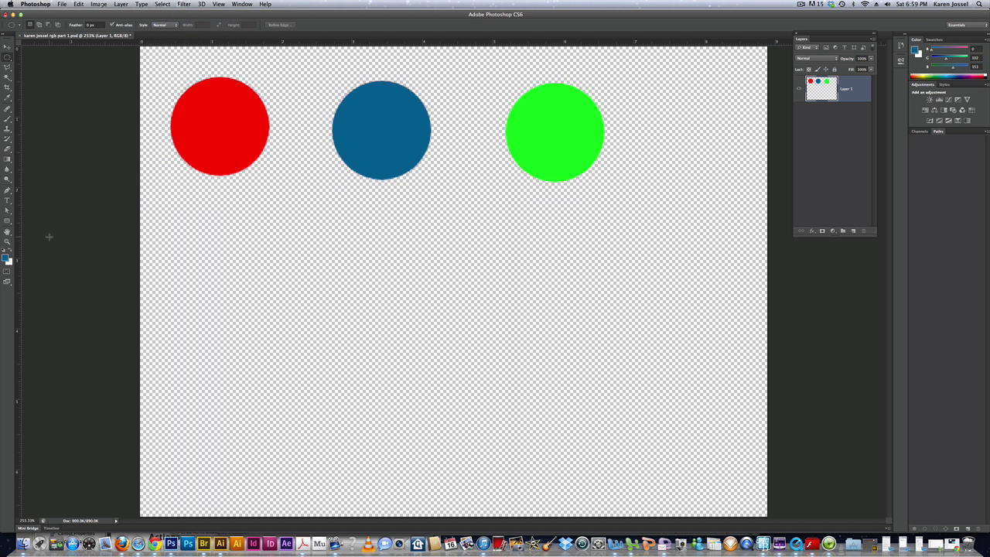
Step: Draw a wide rectangular marquee selection below the three circles
left_click(8, 58)
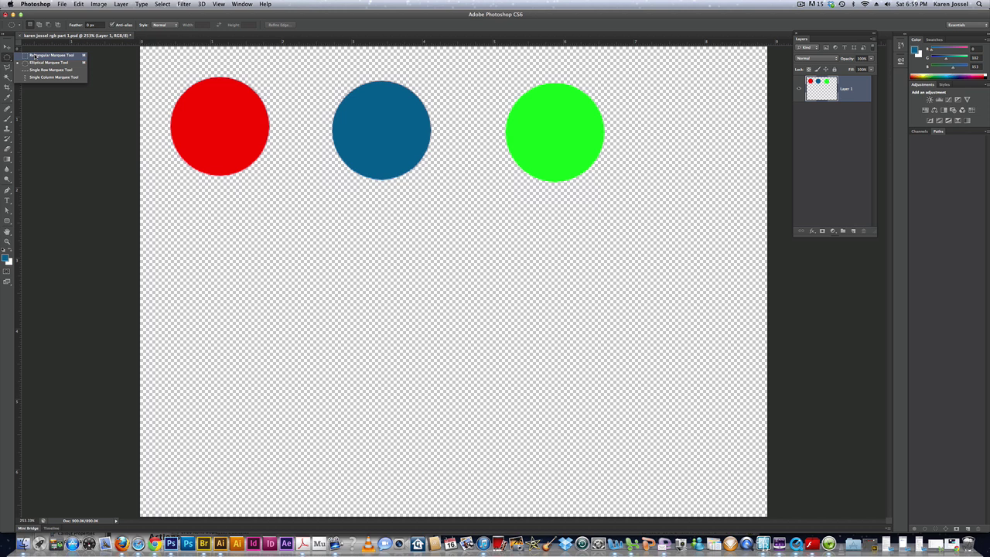
left_click(35, 56)
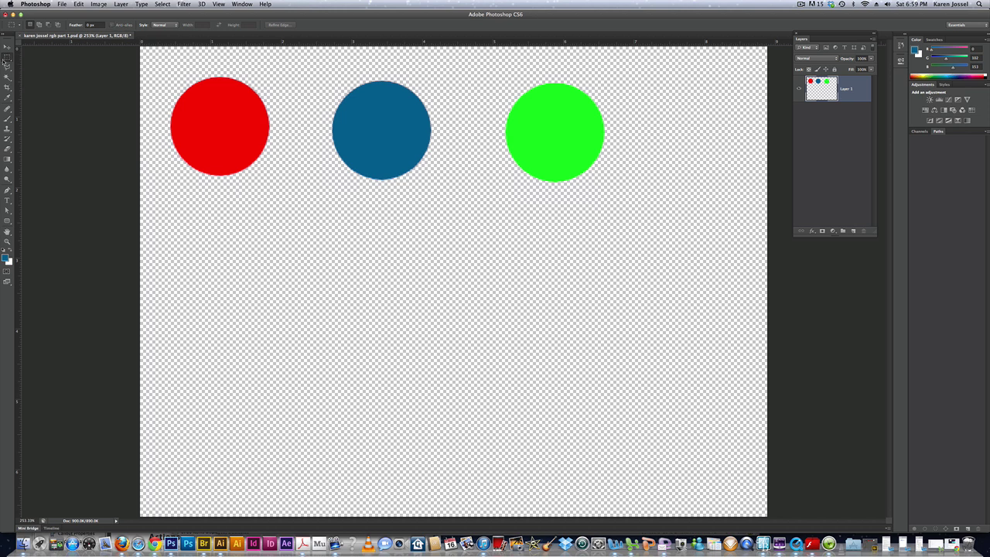
left_click_drag(236, 306, 596, 402)
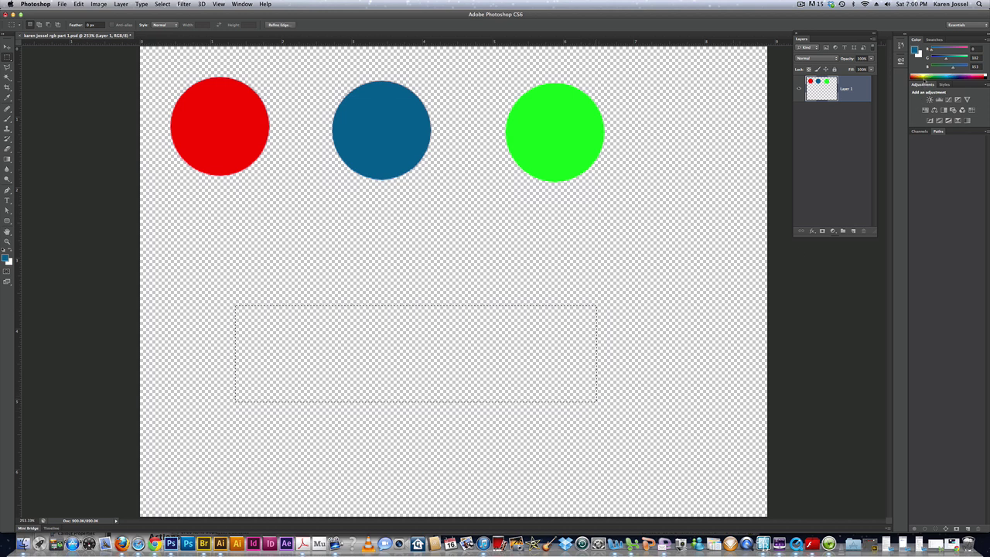
Step: Pick yellow from the Swatches panel and fill the rectangle with it
left_click(935, 40)
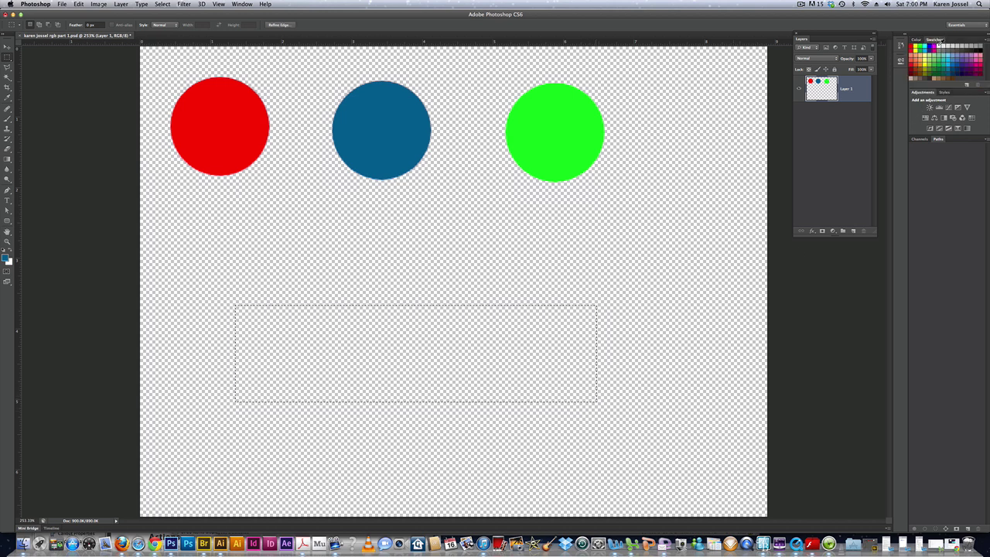
left_click(928, 59)
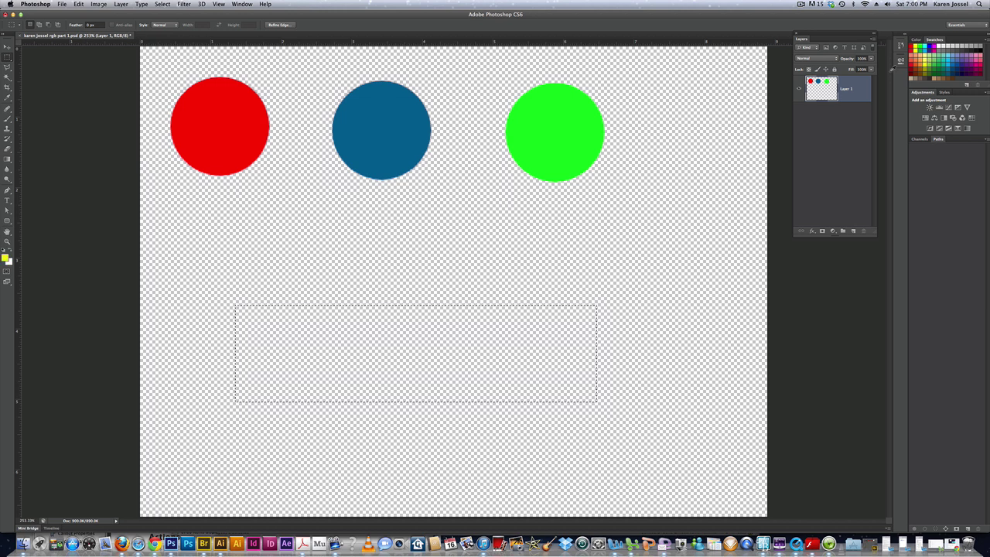
left_click(79, 4)
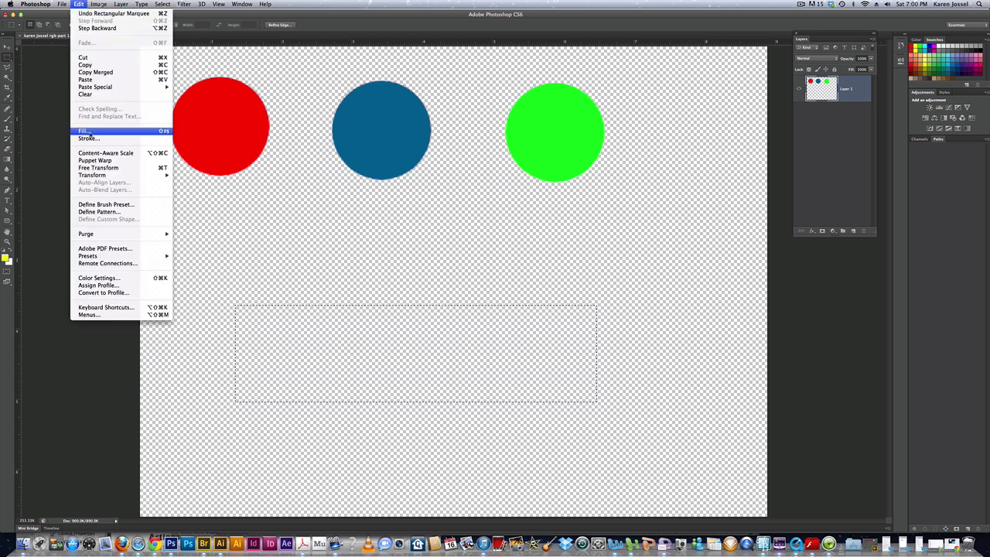
left_click(85, 130)
left_click(480, 232)
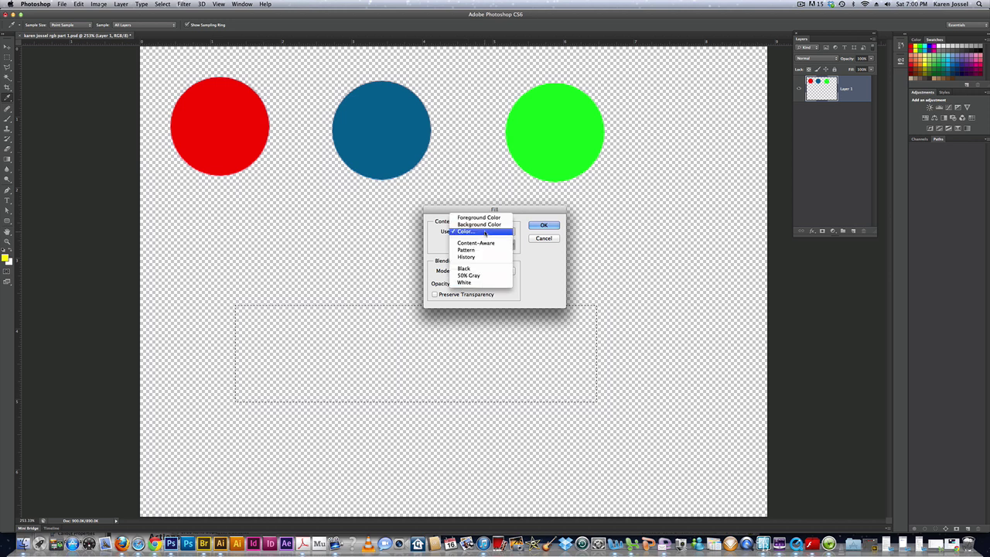
left_click(475, 218)
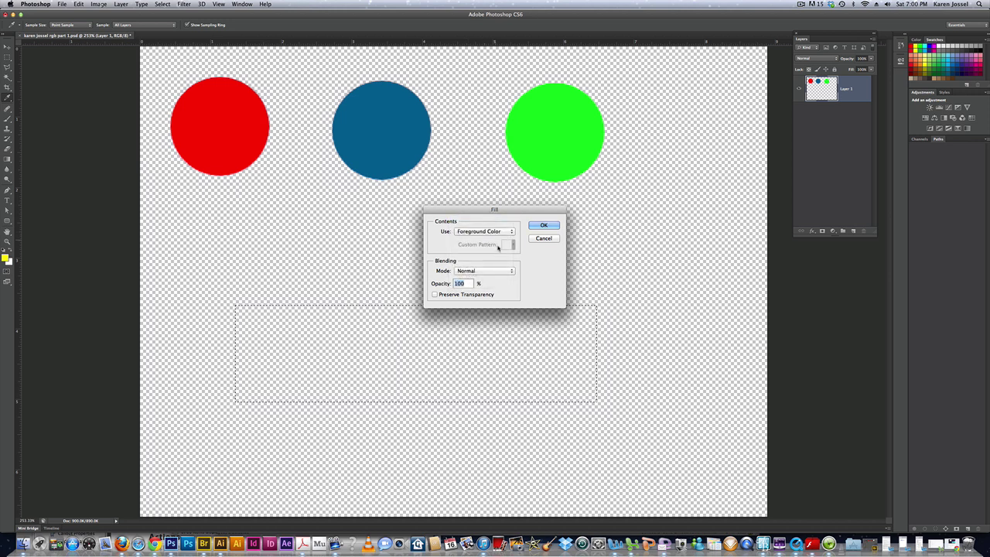
left_click(544, 225)
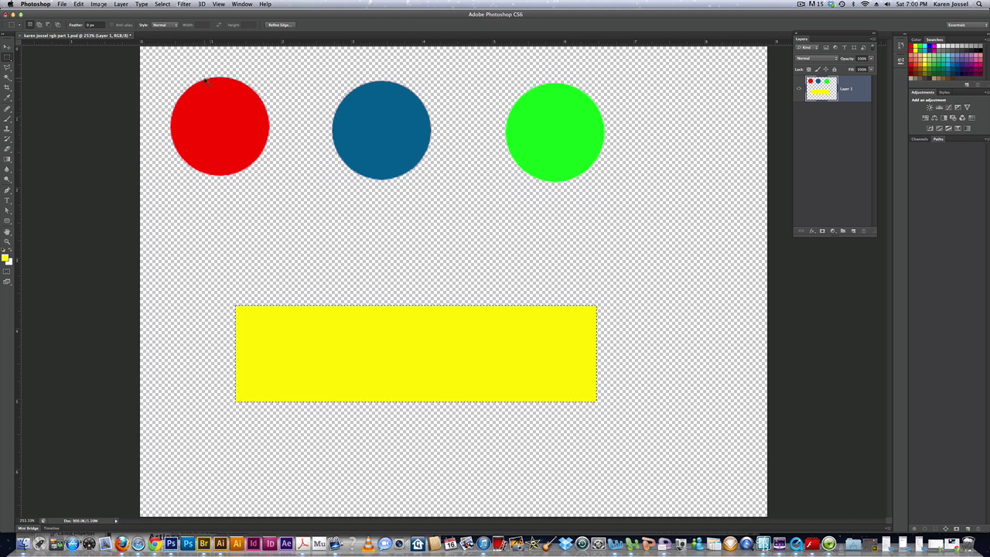
Step: Clear the yellow rectangle's selection and rename Layer 1 to 'source'
key("super+d")
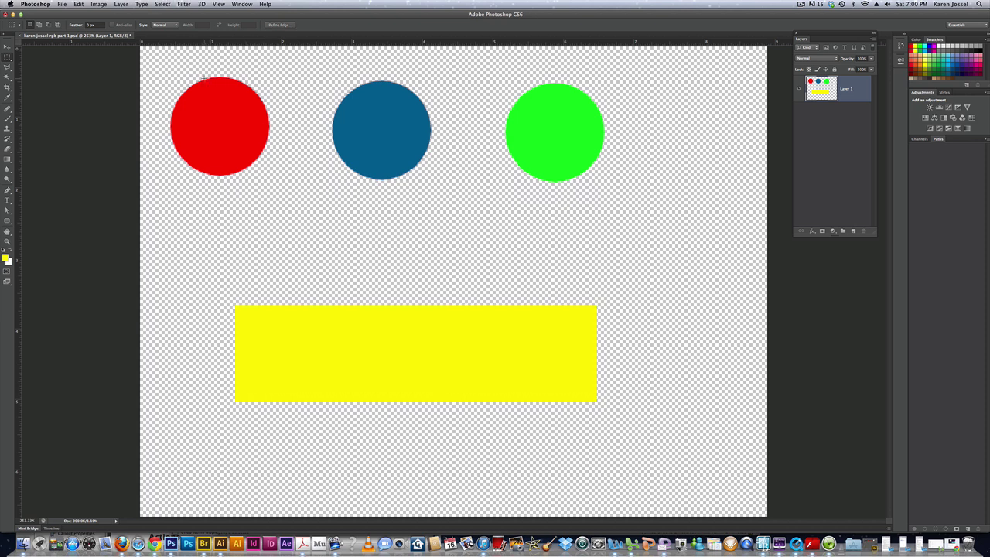
double_click(846, 89)
type("sha")
key("Return")
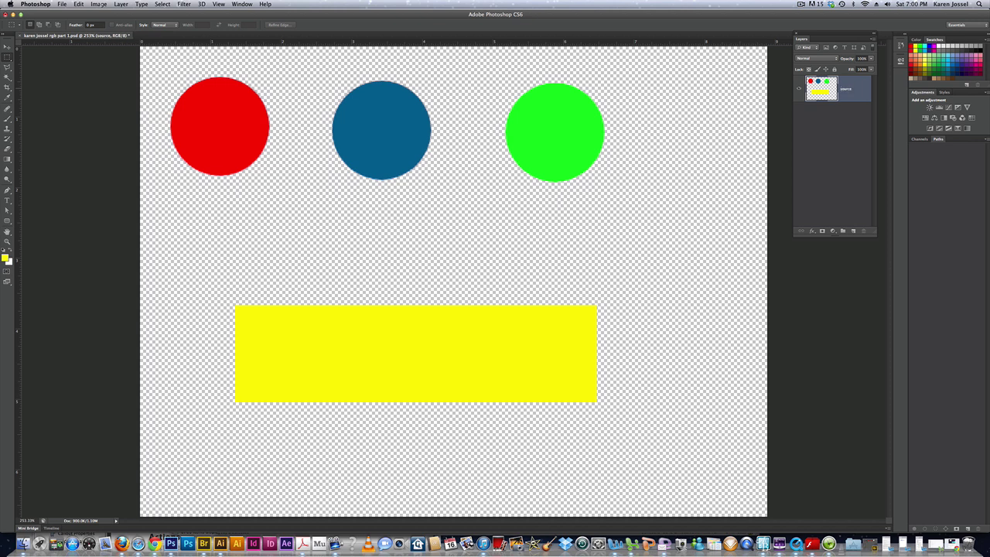